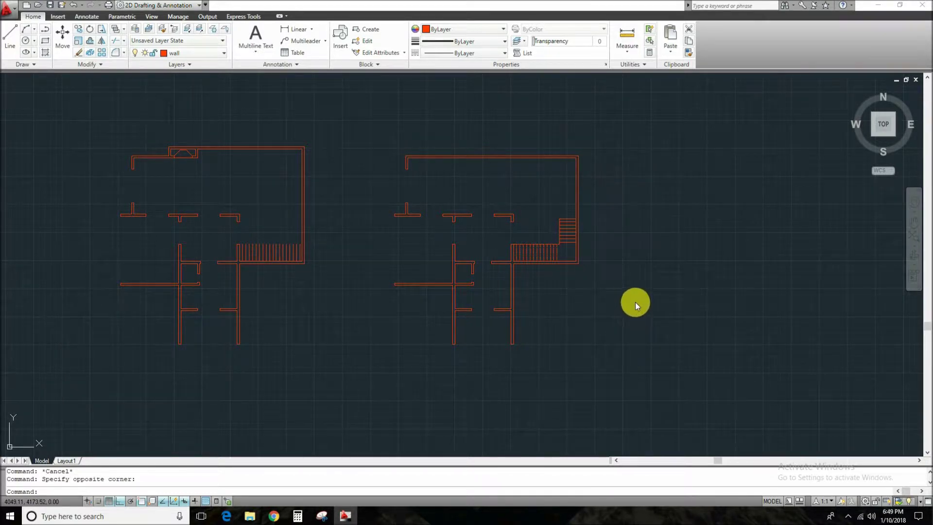
Step: Select the whole floor plan with the L-shaped stair and start Scale from the bottom end of its left vertical wall
left_click(677, 299)
middle_click_drag(668, 308, 654, 313)
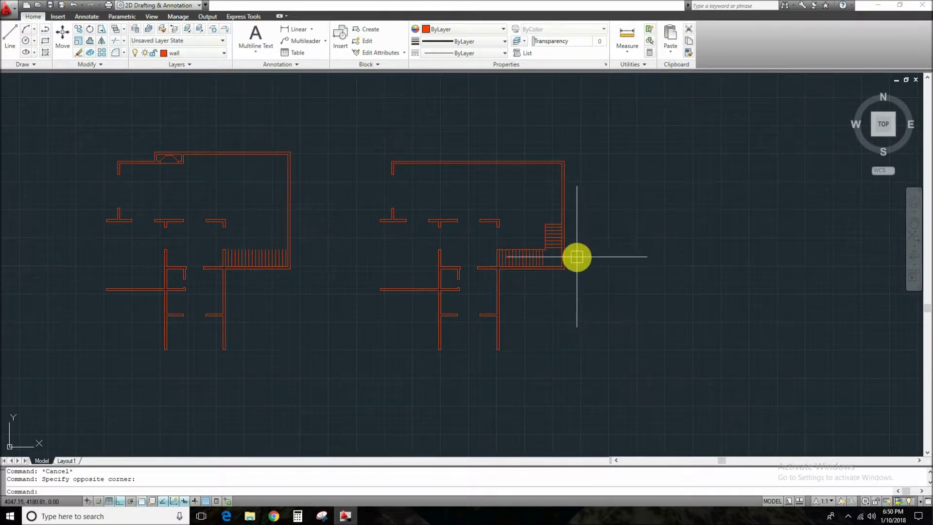
left_click(334, 139)
left_click(624, 382)
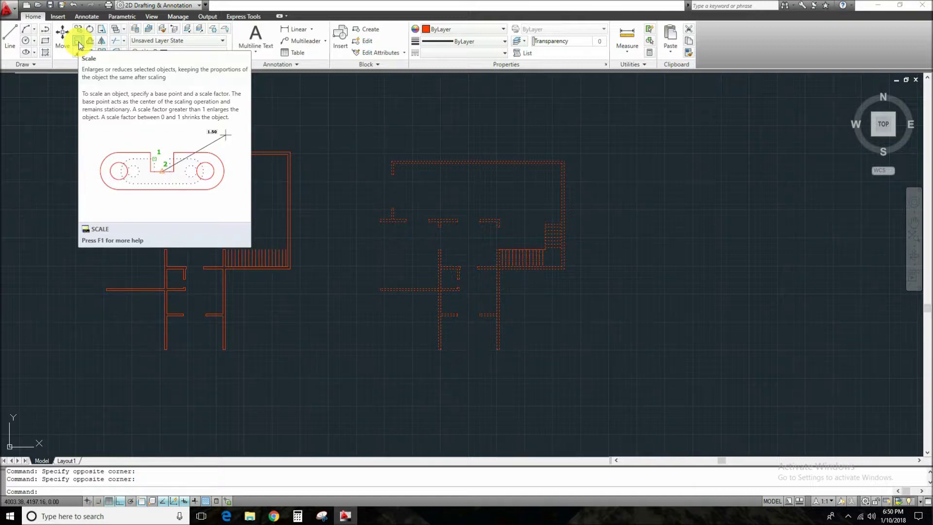
left_click(79, 44)
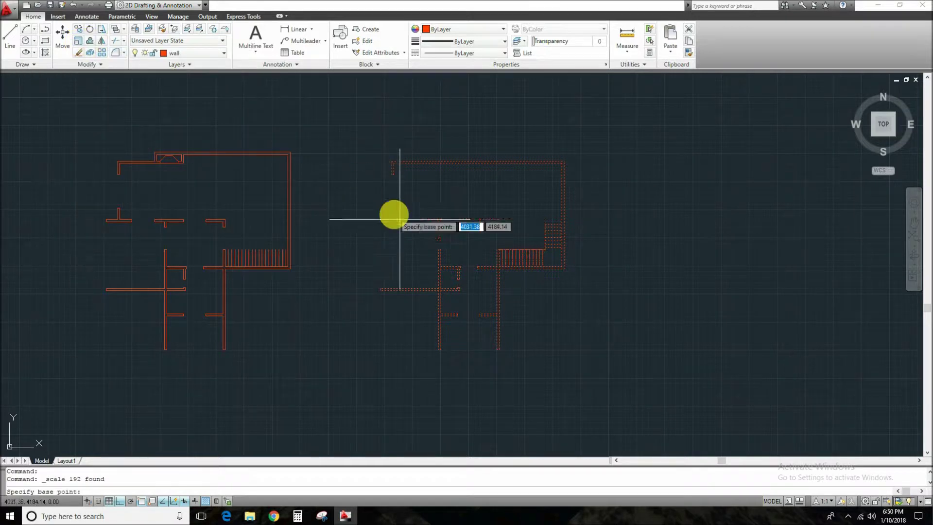
middle_click_drag(476, 269, 413, 253)
scroll(414, 253, "up", 2)
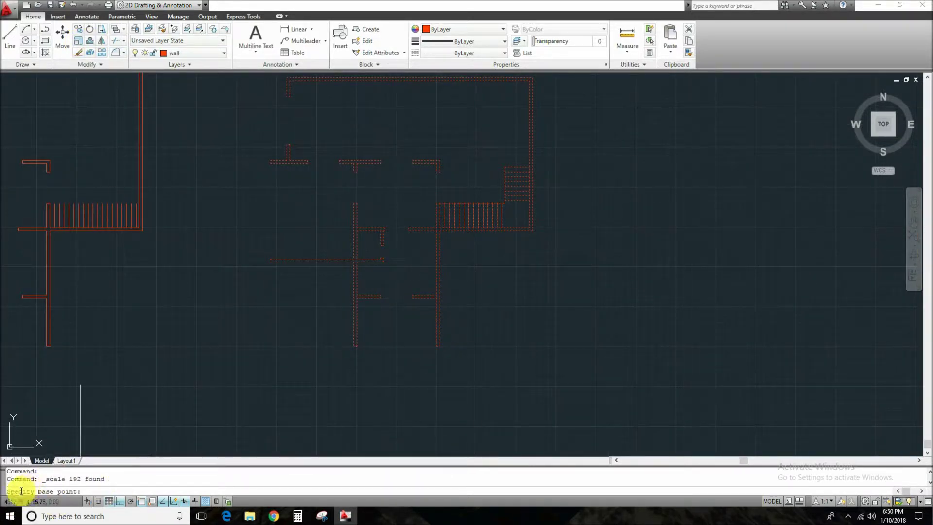
scroll(391, 347, "up", 2)
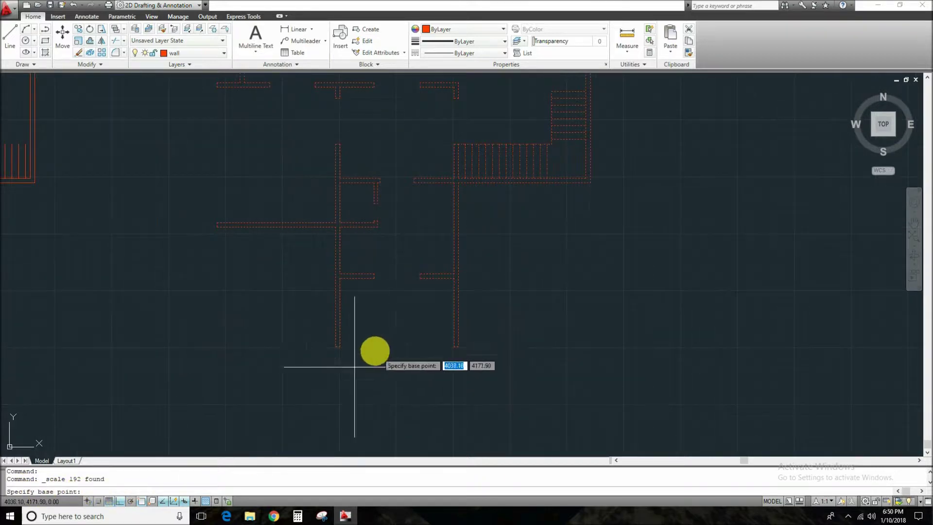
left_click(334, 347)
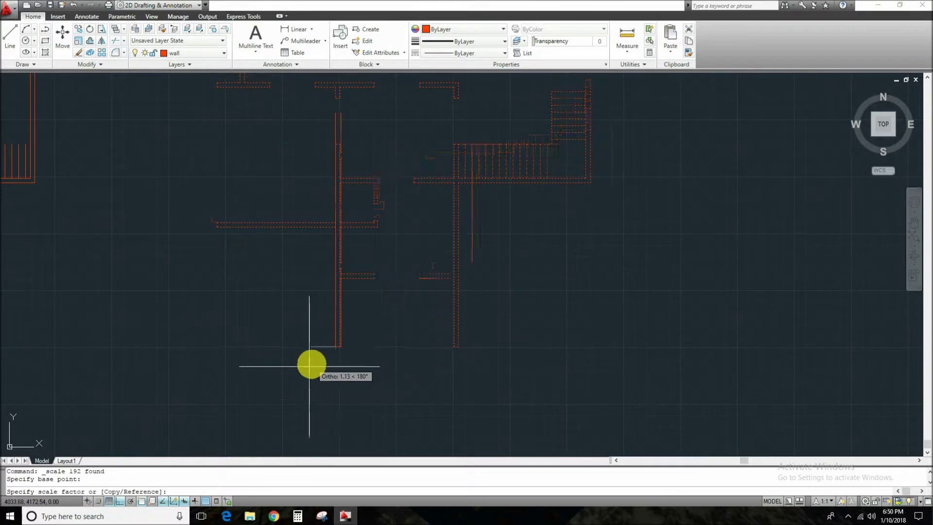
Step: Enlarge the selected floor plan by a scale factor of 5
scroll(308, 364, "down", 5)
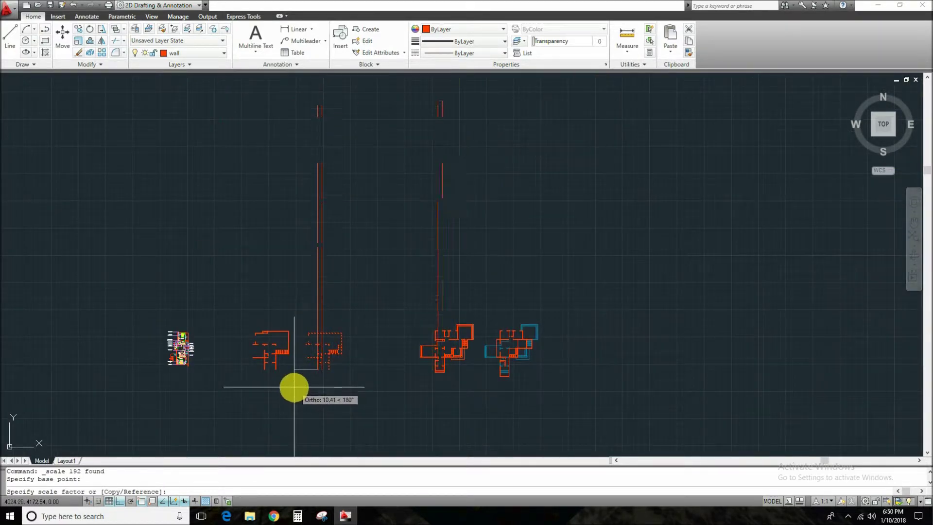
scroll(322, 381, "up", 3)
scroll(315, 370, "up", 6)
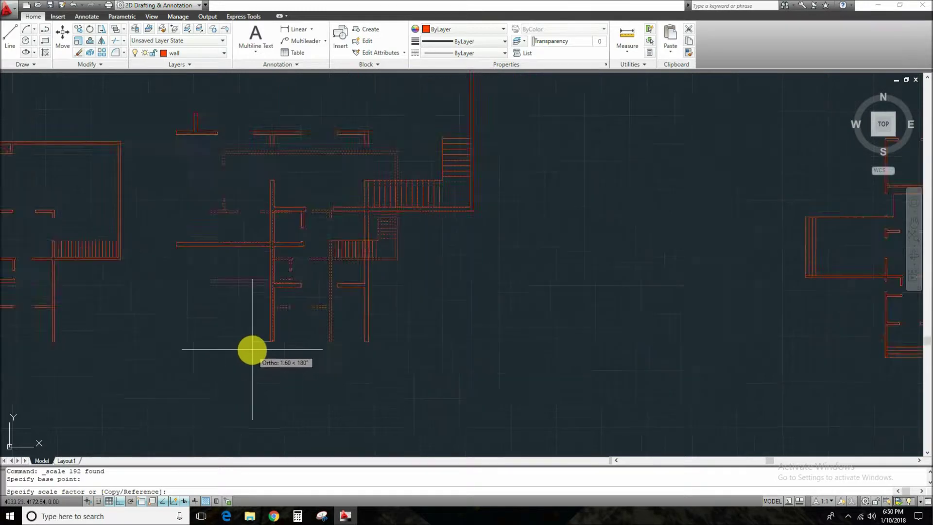
scroll(252, 350, "down", 3)
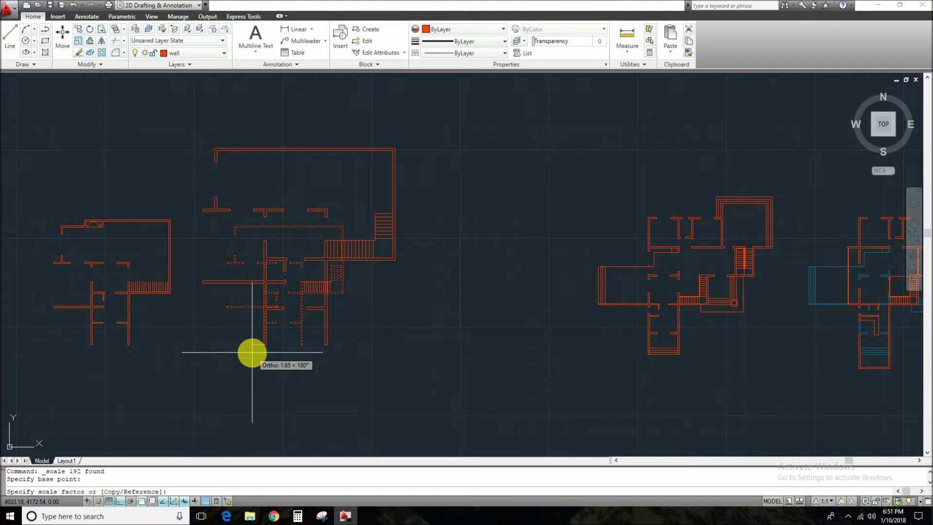
type("5")
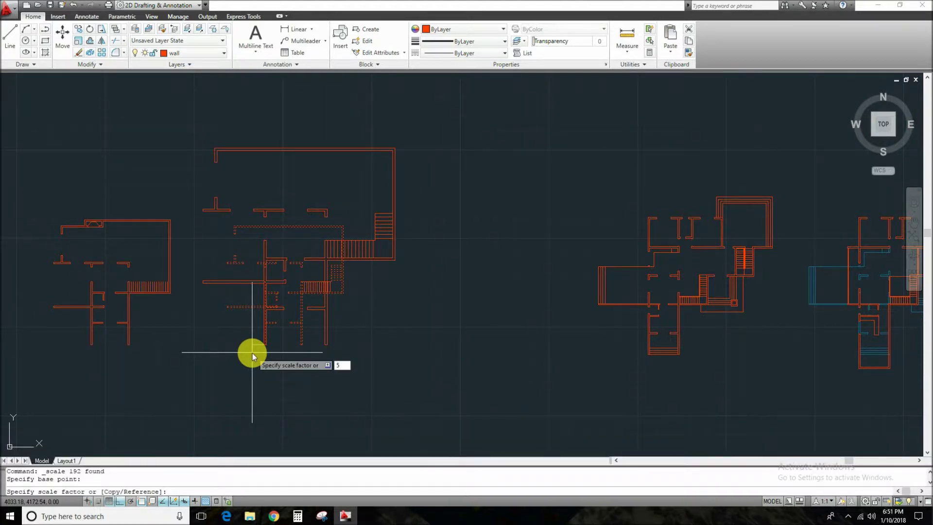
key("space")
scroll(249, 350, "down", 4)
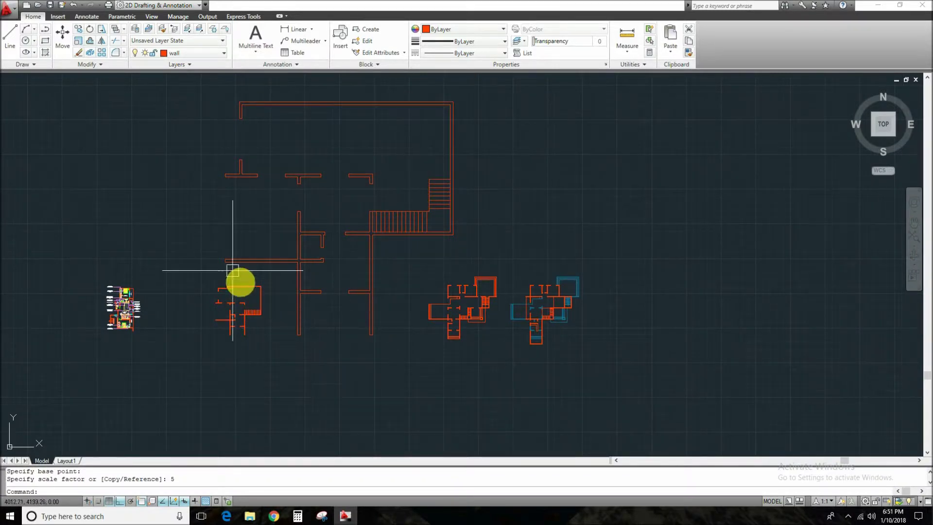
Step: Undo the enlargement of the floor plan with the L-shaped stair
key("ctrl+z")
key("ctrl+z")
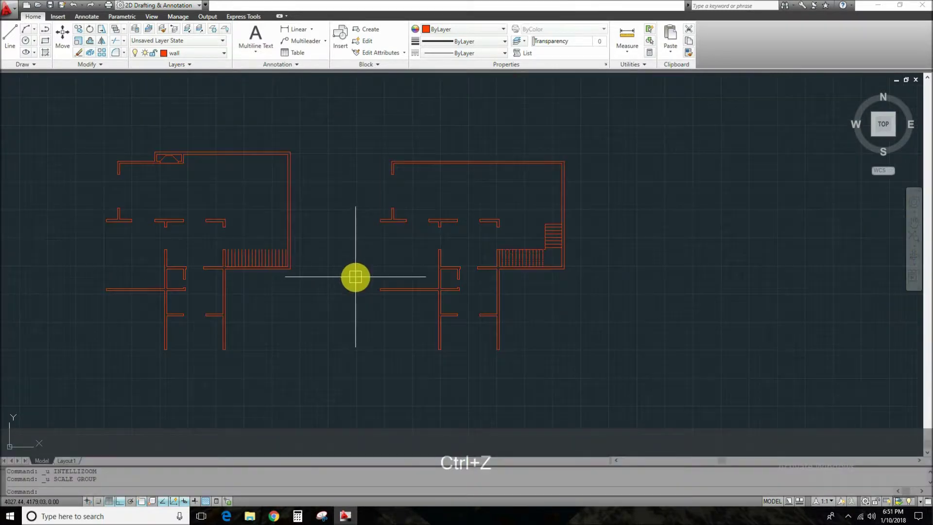
middle_click_drag(358, 290, 302, 303)
Step: Scale the whole L-shaped-stair floor plan again, using the bottom end of its left vertical wall as the base point
left_click(280, 156)
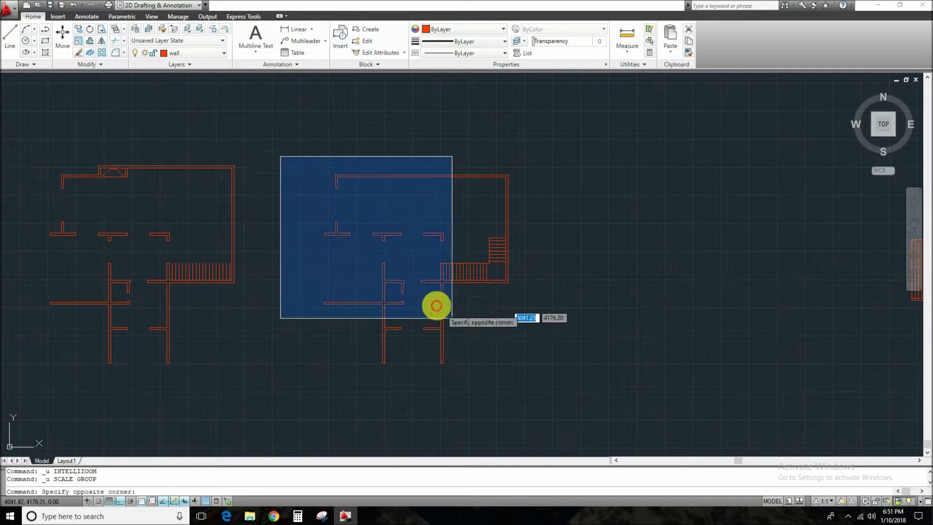
left_click(548, 392)
type("sc")
key("space")
scroll(383, 381, "up", 2)
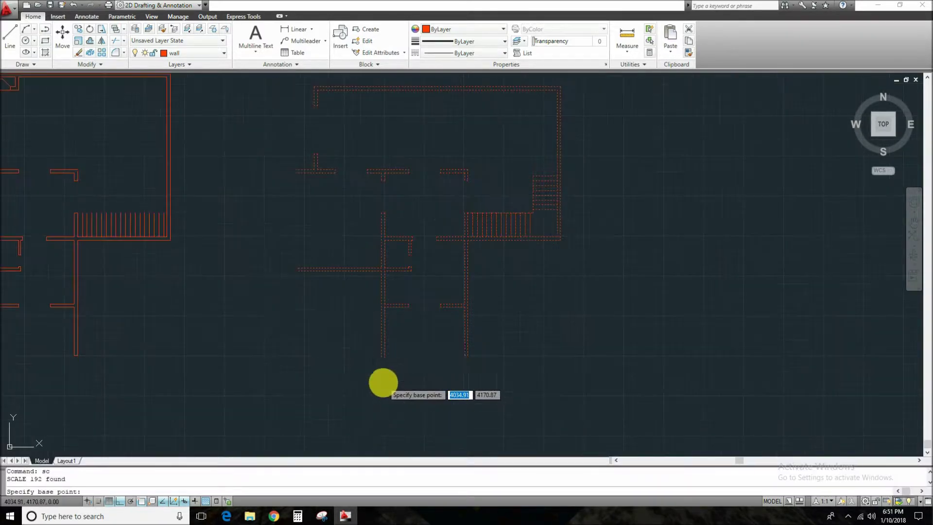
scroll(369, 354, "down", 1)
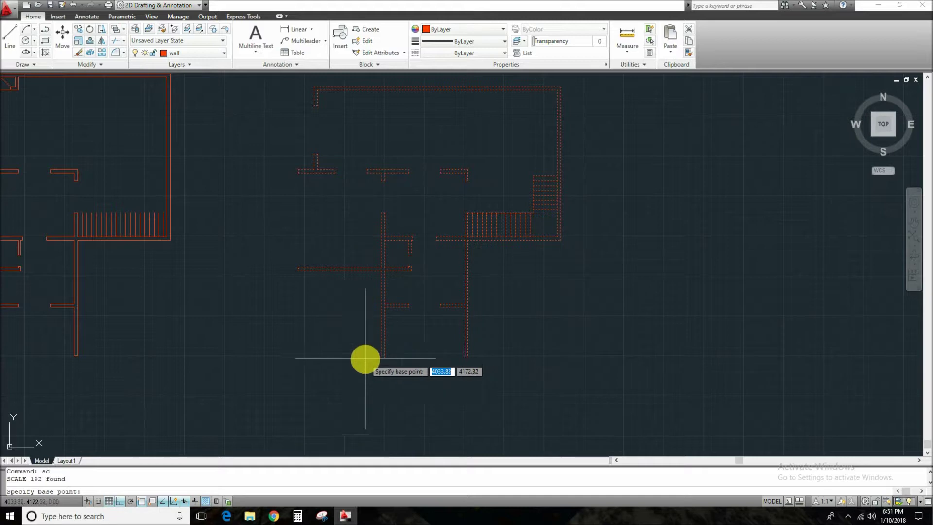
left_click(397, 353)
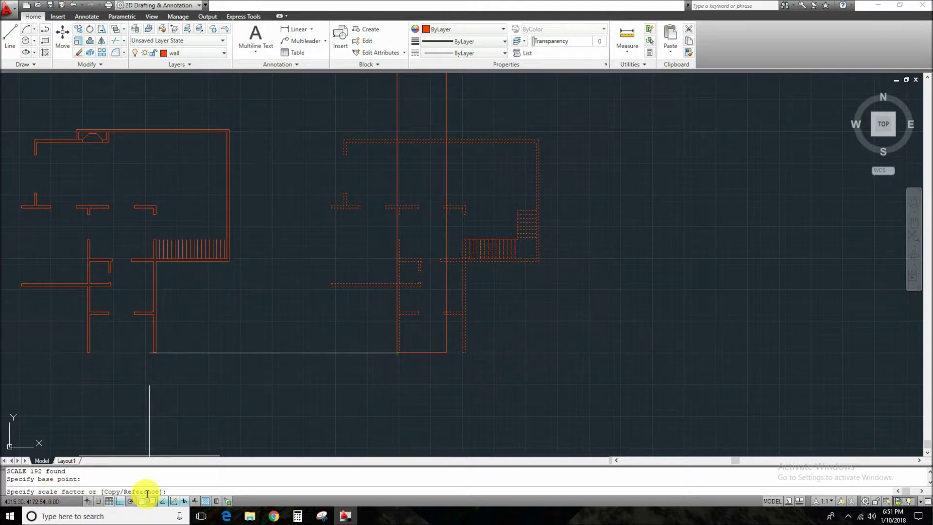
Step: Use the Copy option of Scale to create a duplicate of the plan enlarged by a factor of 5
scroll(260, 333, "down", 4)
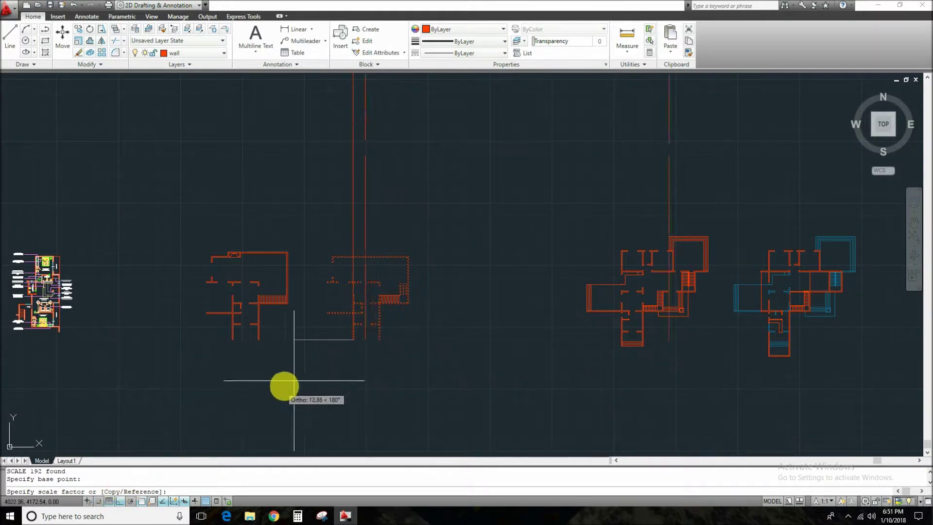
type("c")
key("space")
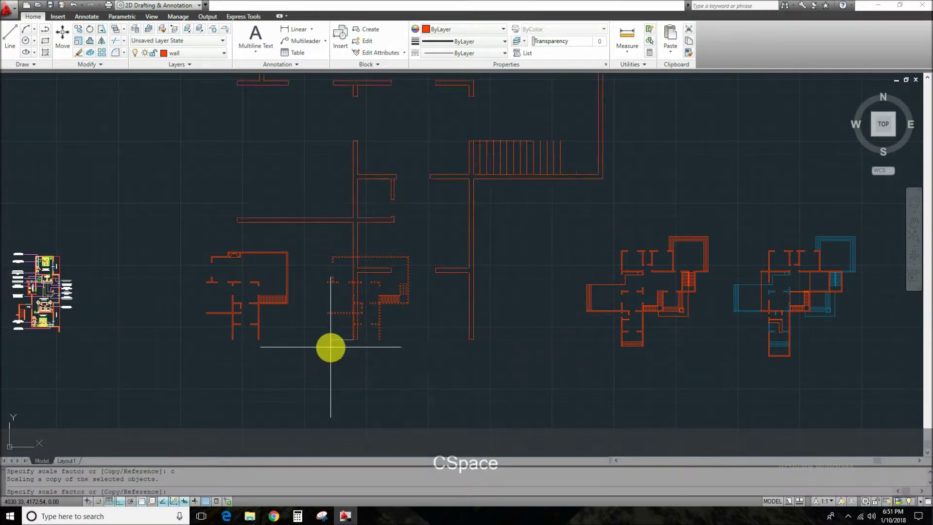
scroll(331, 360, "up", 2)
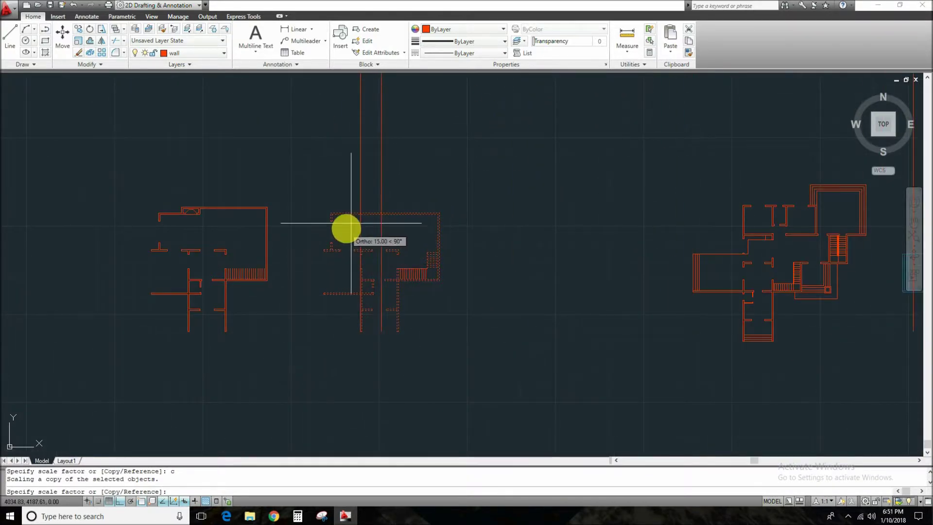
scroll(374, 254, "down", 3)
scroll(372, 260, "down", 2)
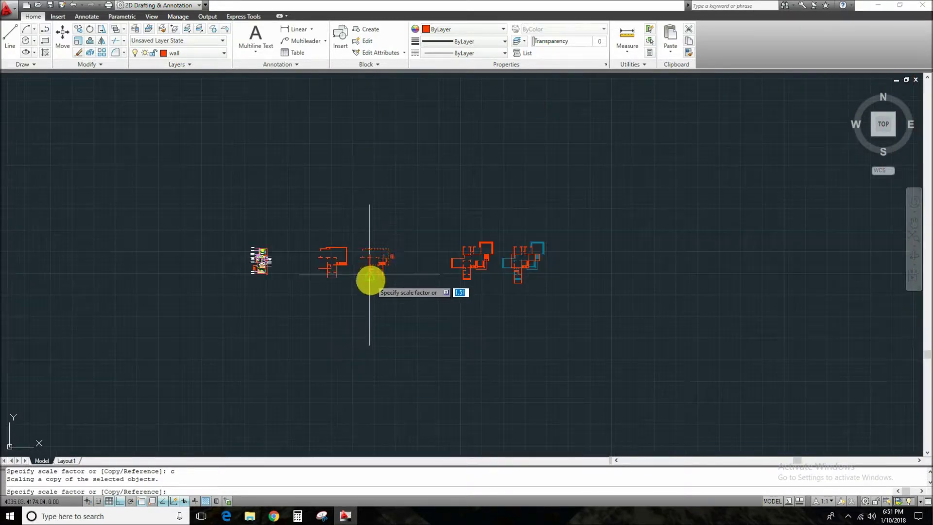
scroll(371, 272, "up", 3)
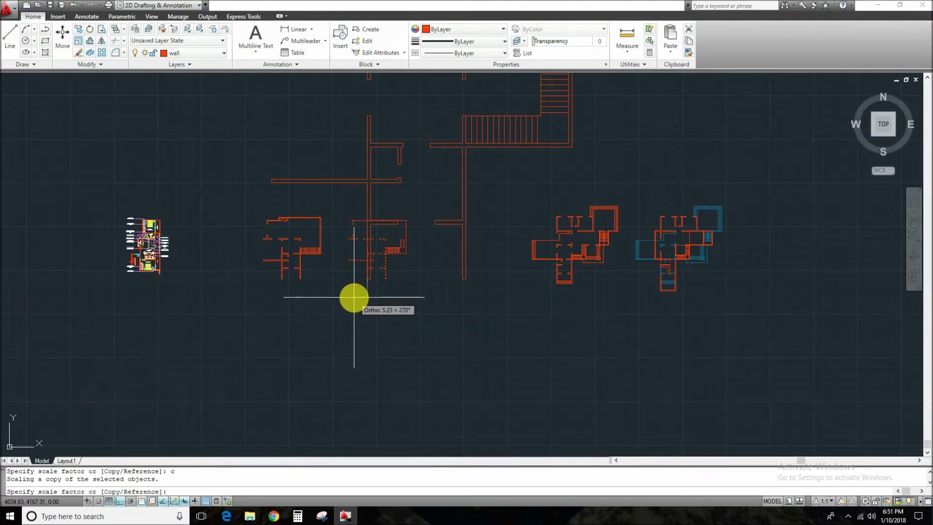
scroll(348, 333, "down", 2)
scroll(340, 351, "up", 2)
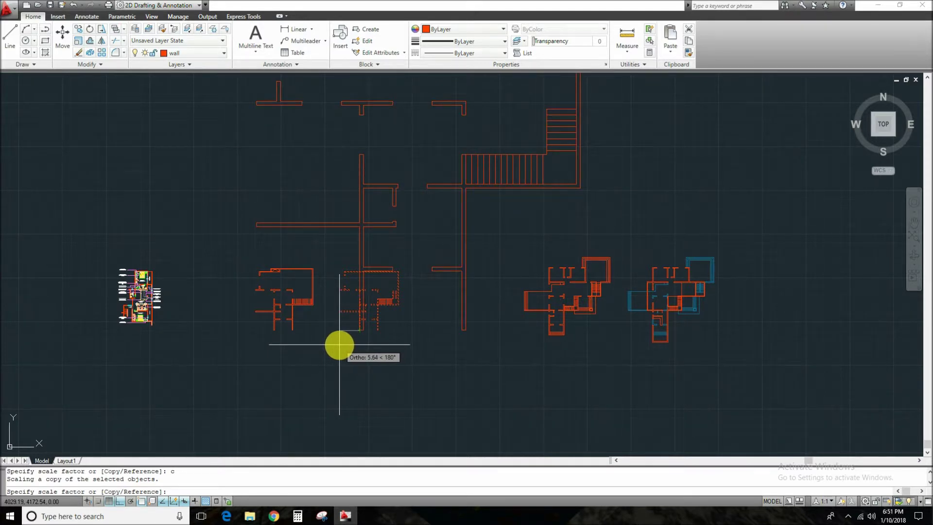
type("5")
key("Return")
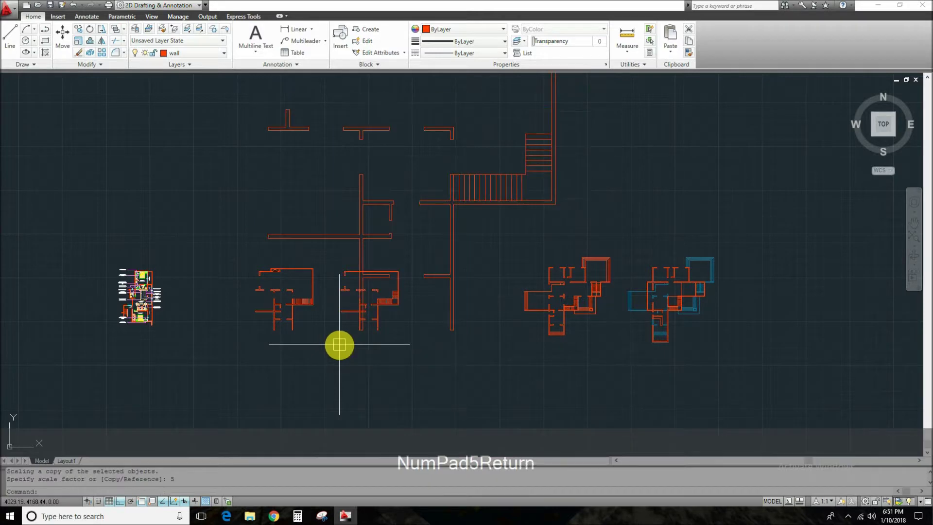
Step: Inspect the enlarged duplicate of the floor plan and undo it
scroll(419, 321, "down", 4)
scroll(418, 317, "up", 3)
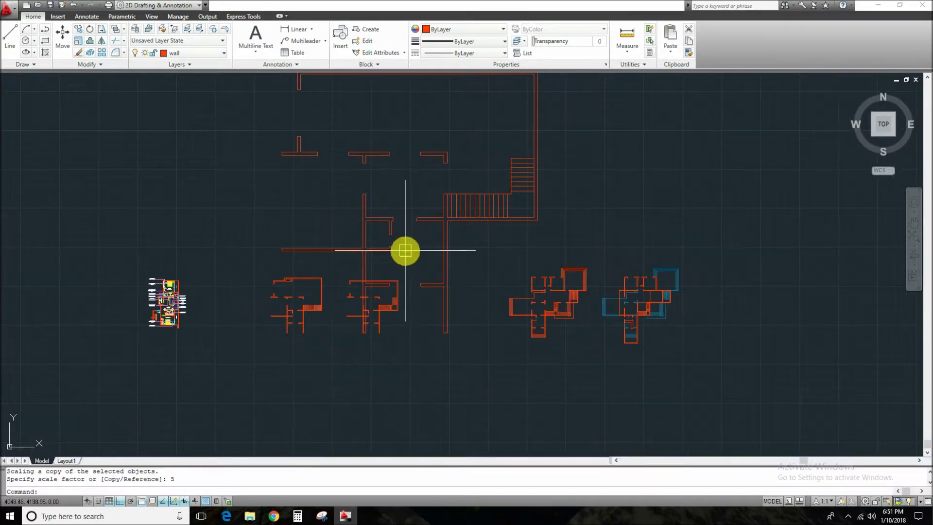
middle_click_drag(406, 247, 407, 287)
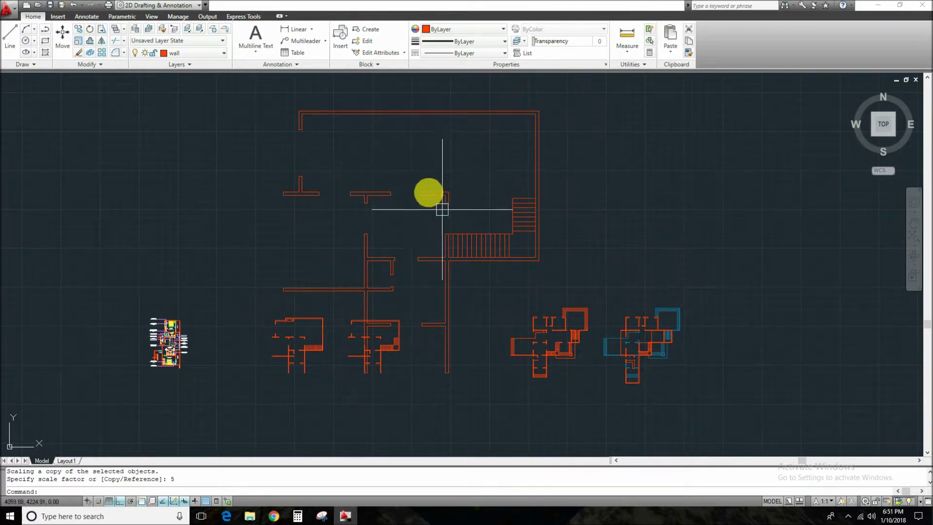
scroll(408, 368, "up", 2)
scroll(389, 335, "up", 2)
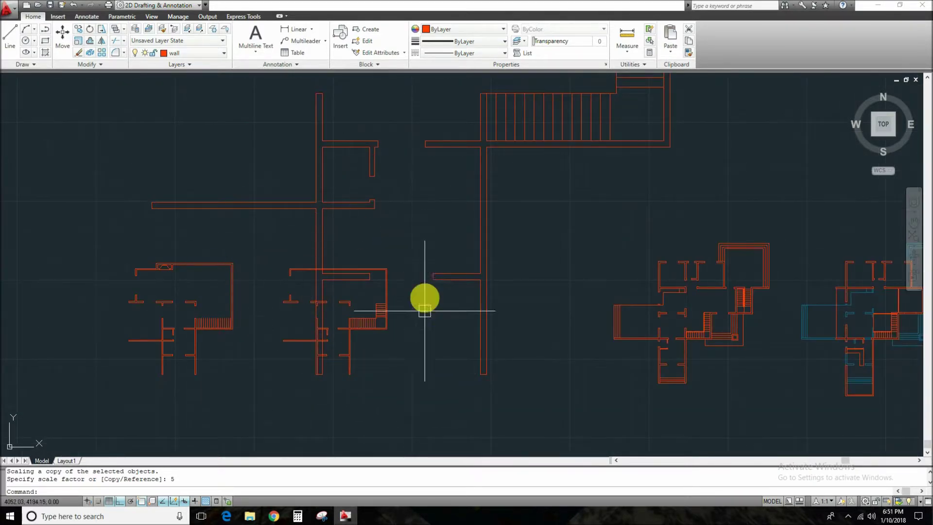
key("ctrl+z")
key("ctrl+z")
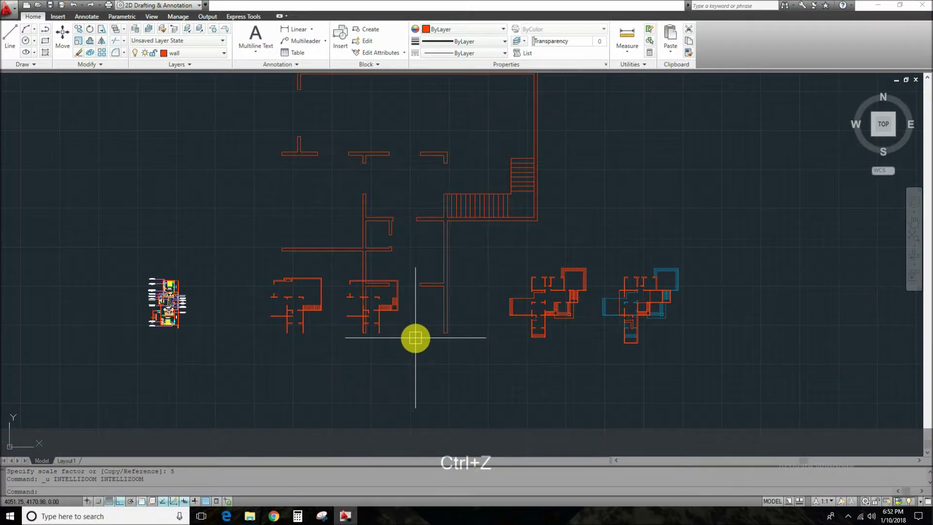
key("ctrl+z")
middle_click_drag(272, 272, 283, 277)
left_click(270, 320)
left_click(313, 329)
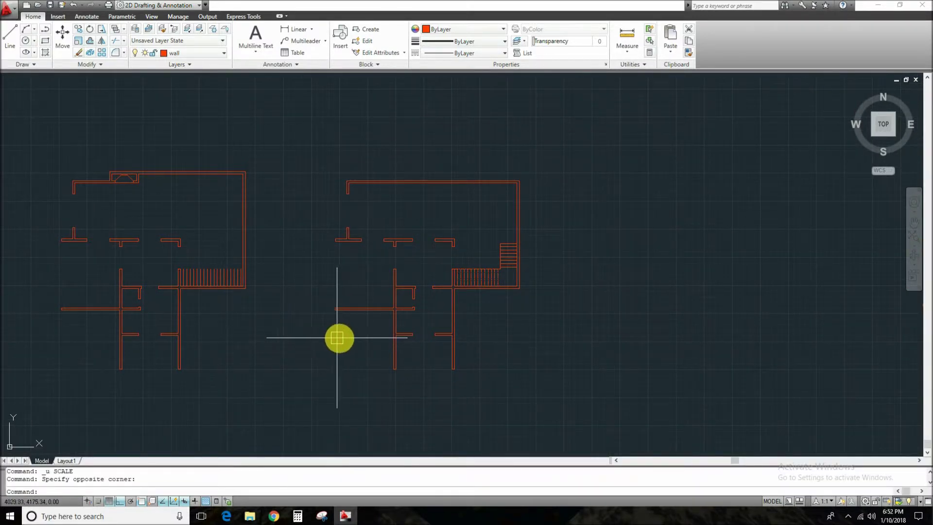
middle_click_drag(327, 338, 327, 339)
Step: Select the L-shaped-stair floor plan and start Scale with the bottom end of its left vertical wall as the base point
left_click(310, 151)
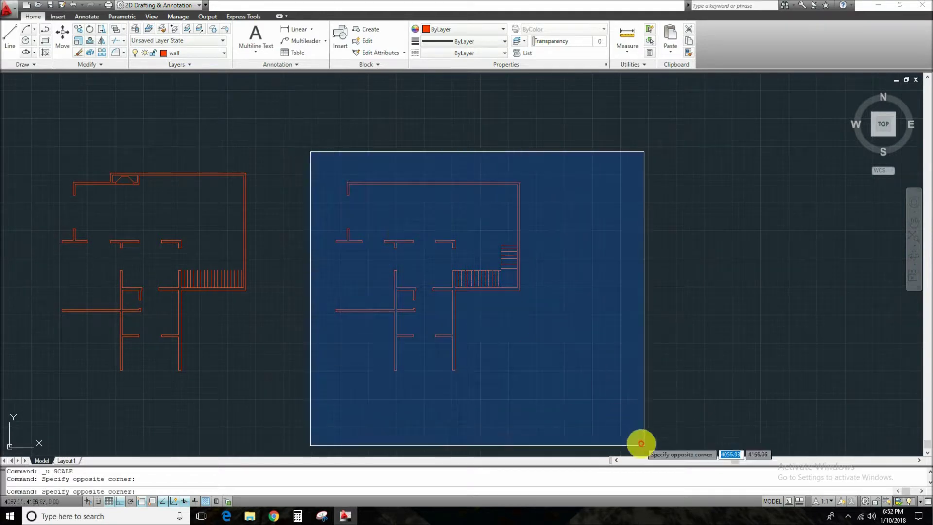
left_click(632, 433)
type("sc")
key("space")
scroll(374, 396, "up", 6)
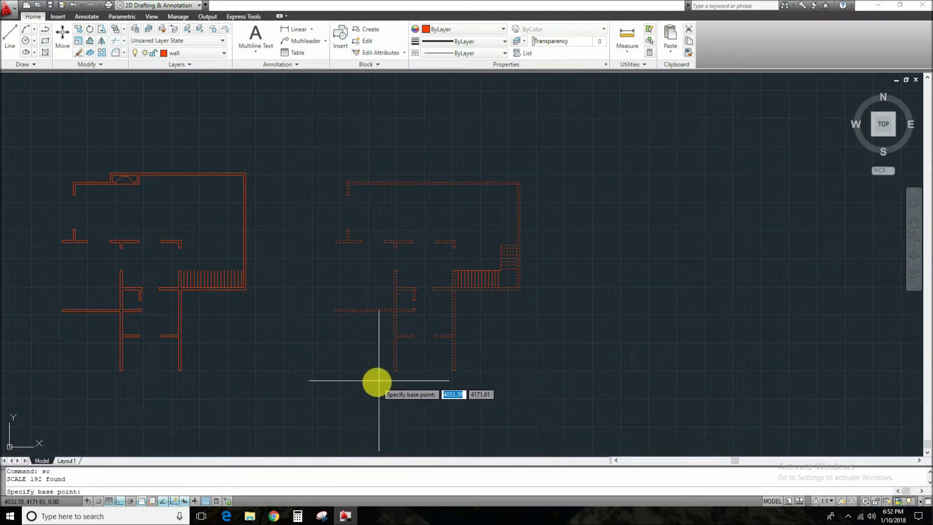
left_click(376, 361)
Step: Use the Reference option of Scale, taking the reference length between the outer bottom corners of the plan's two lower vertical walls
scroll(376, 360, "down", 5)
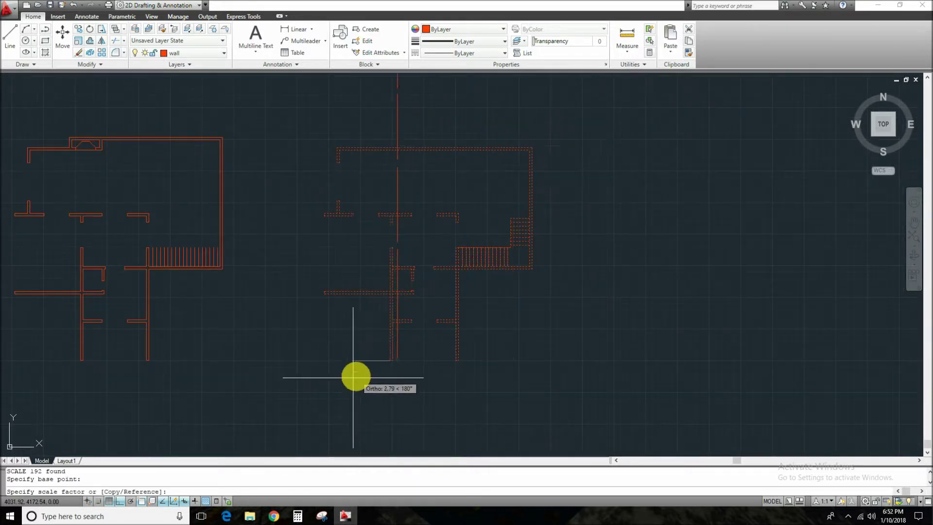
scroll(377, 370, "up", 5)
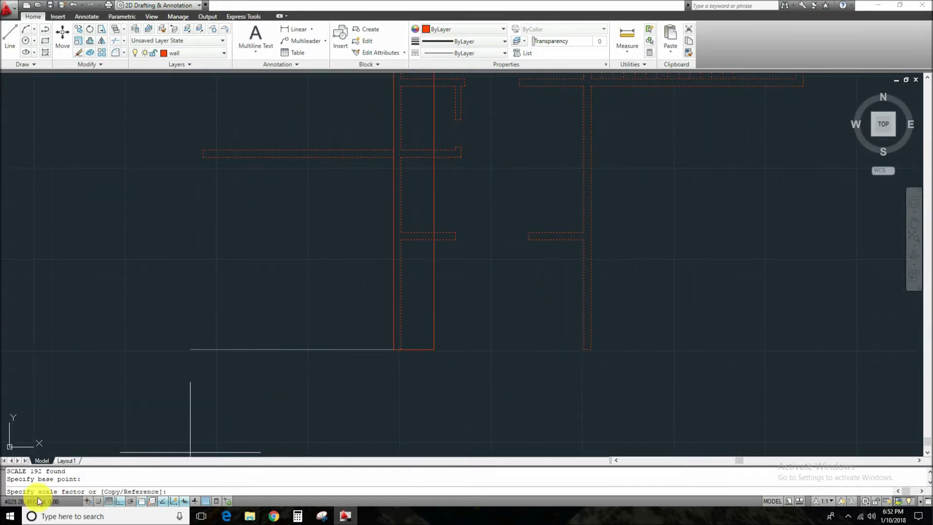
scroll(421, 377, "down", 4)
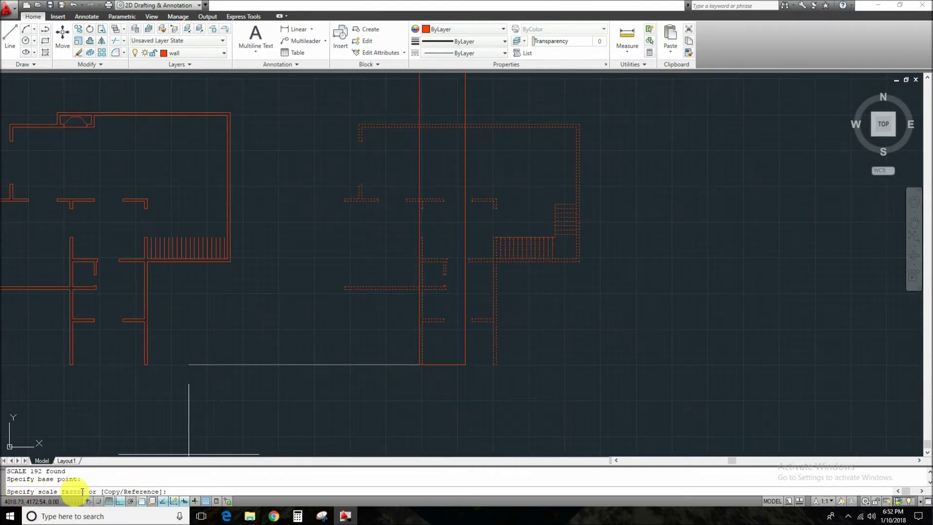
scroll(379, 374, "down", 4)
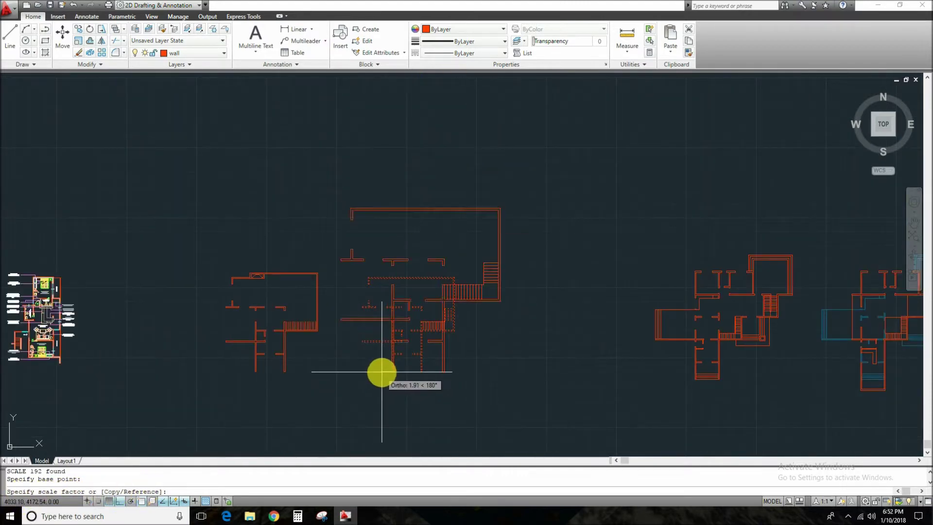
scroll(366, 383, "up", 4)
type("r")
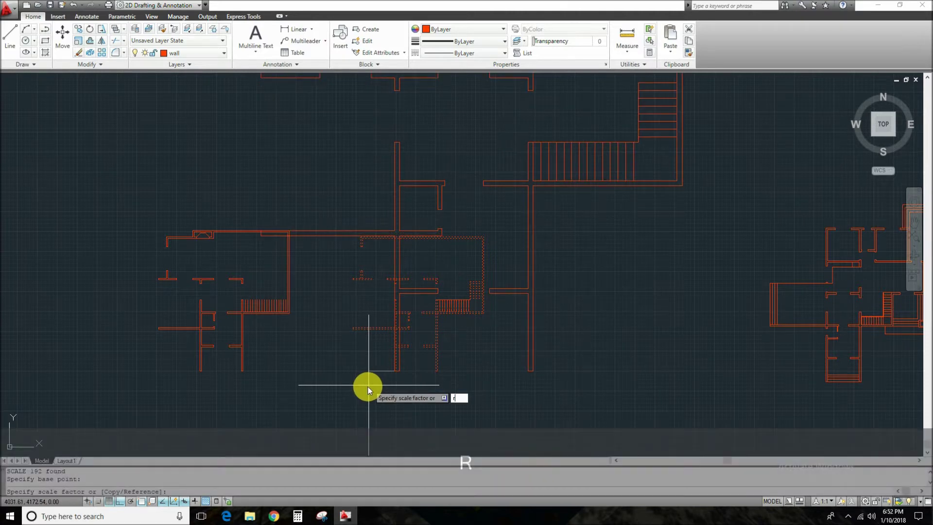
key("space")
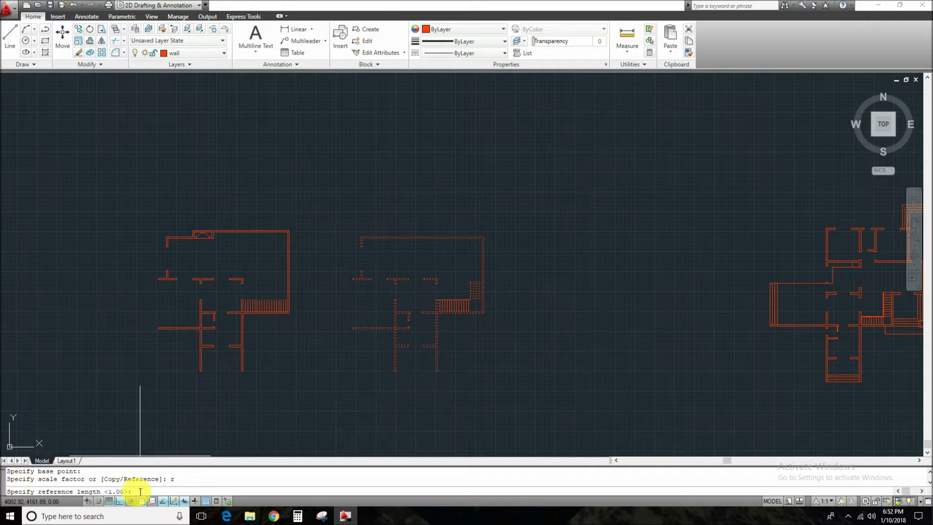
scroll(416, 399, "up", 6)
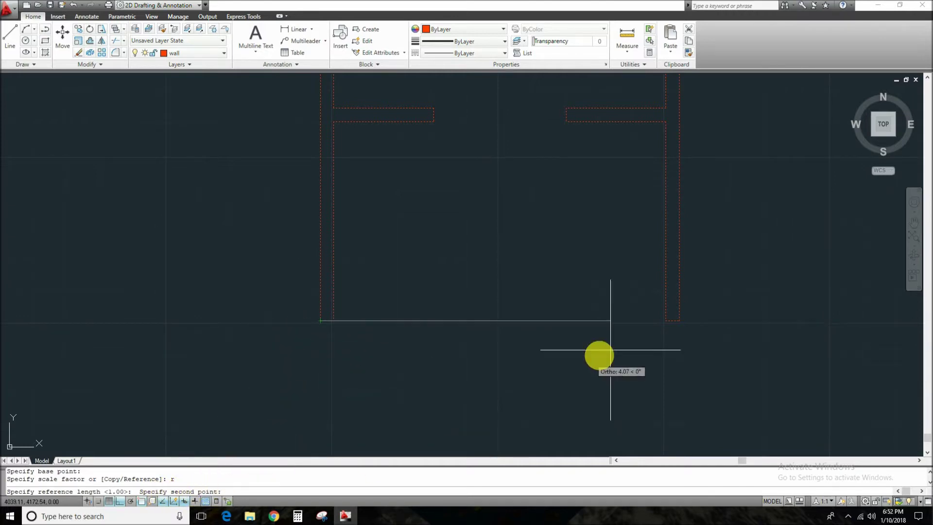
left_click(679, 321)
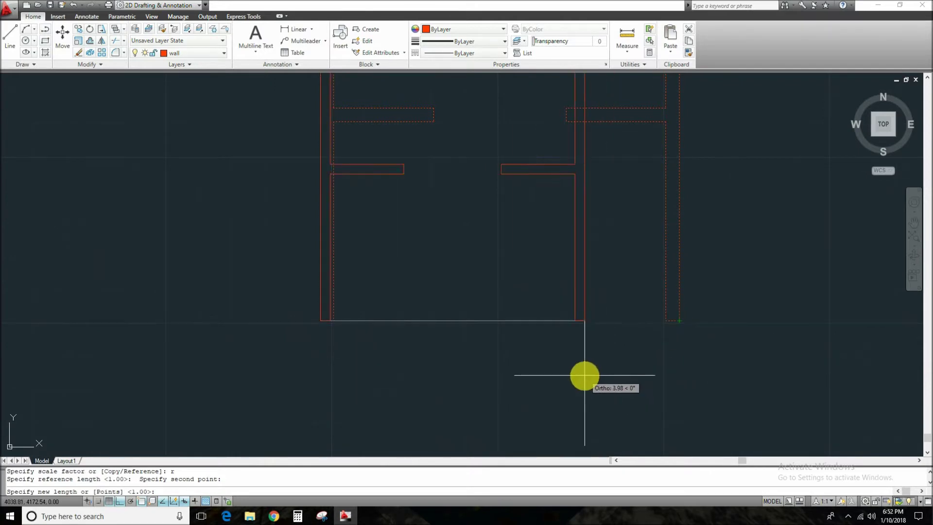
Step: Set the new length for the referenced distance between the lower walls to 8
scroll(539, 349, "down", 2)
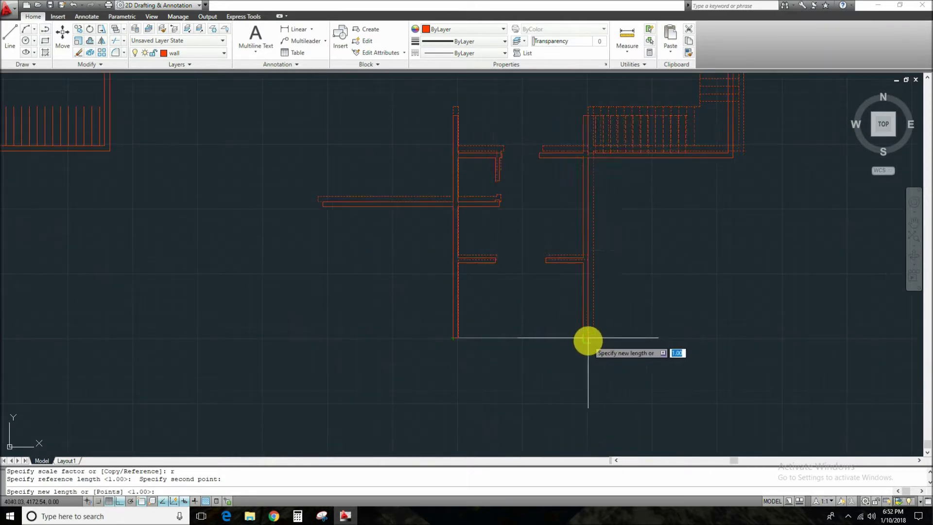
scroll(554, 340, "down", 2)
middle_click_drag(604, 344, 552, 361)
scroll(552, 361, "up", 2)
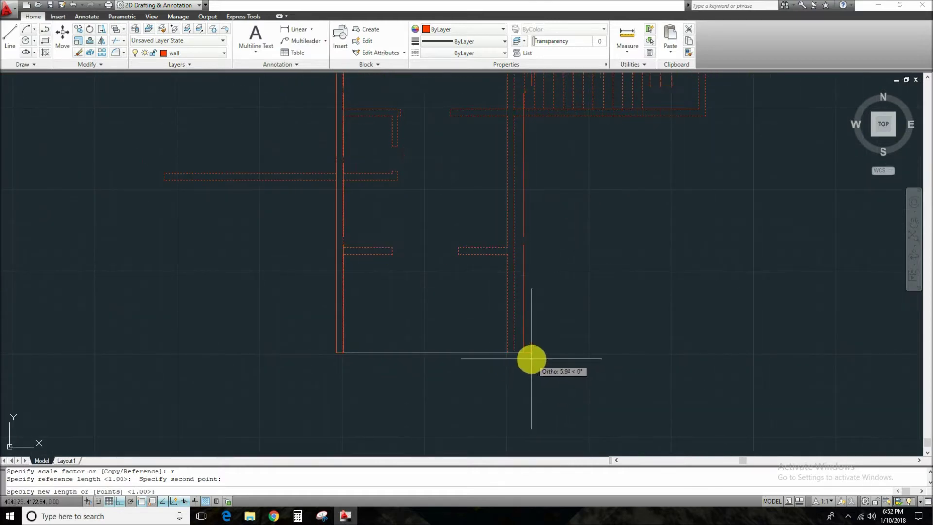
scroll(549, 352, "down", 3)
scroll(551, 352, "up", 3)
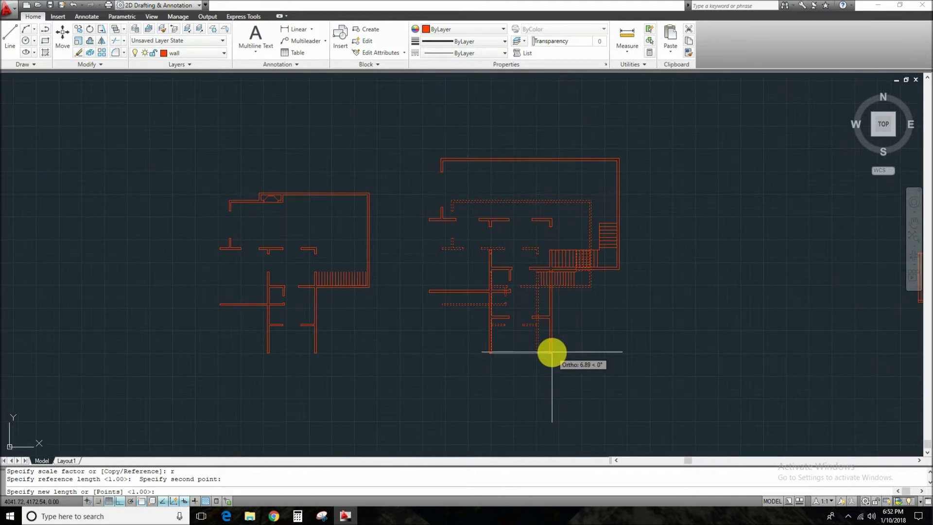
type("8")
key("space")
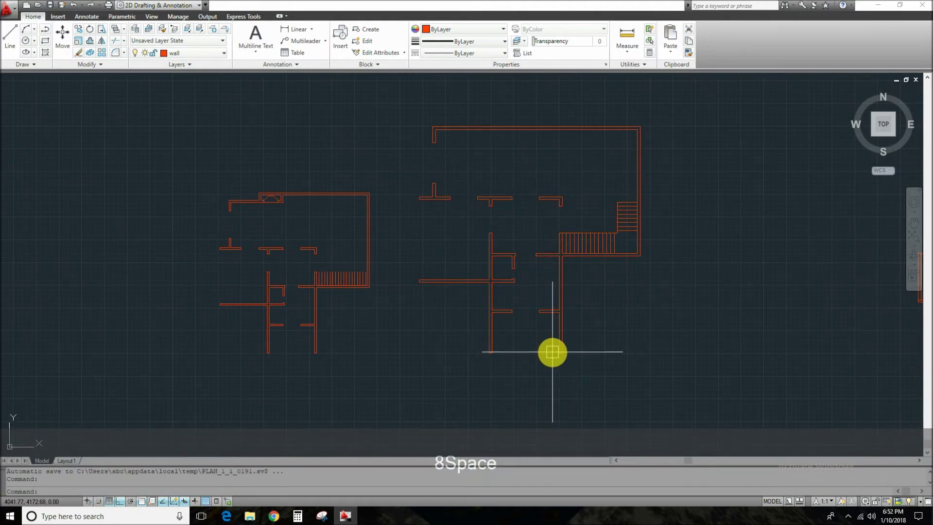
Step: Check the scaled distance between the outer bottom corners of the two lower walls with a linear dimension, without placing it
scroll(520, 369, "up", 3)
type("dl")
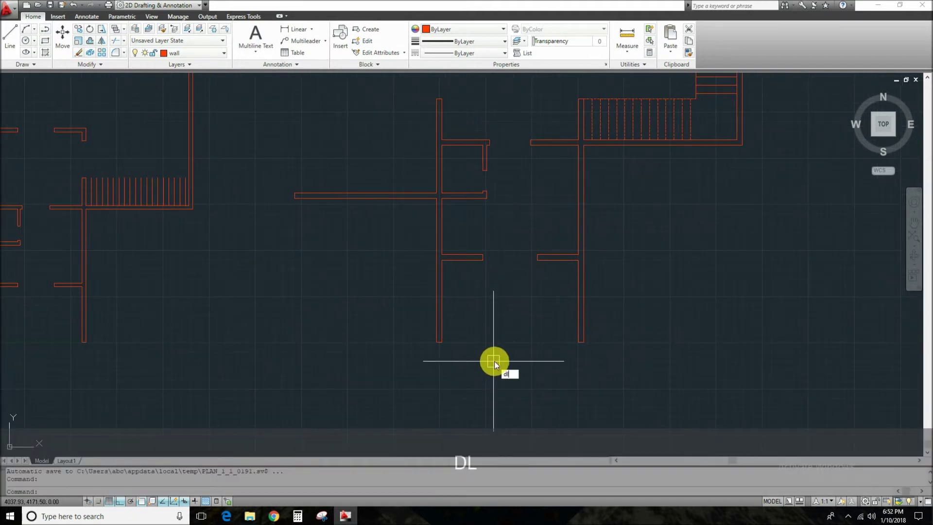
key("space")
scroll(494, 360, "up", 3)
left_click(390, 324)
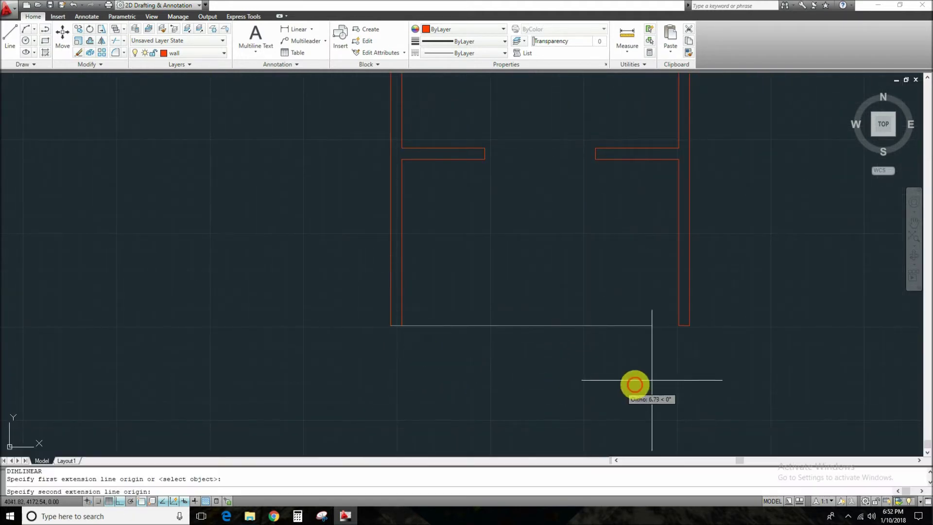
left_click(689, 325)
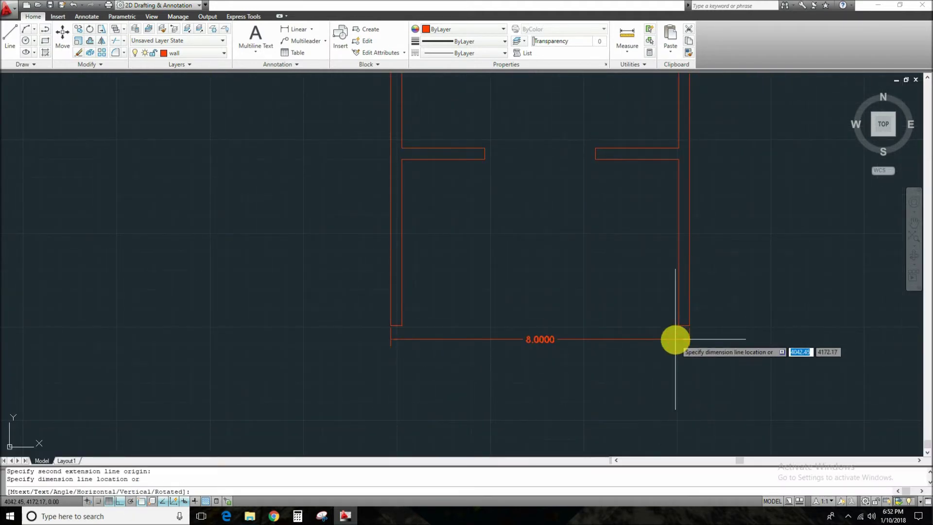
key("Escape")
scroll(527, 319, "down", 6)
double_click(473, 394)
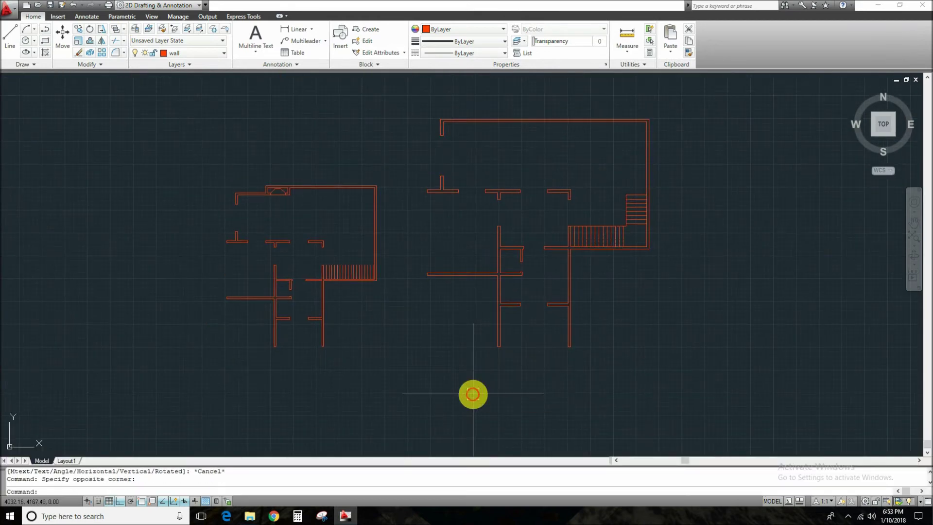